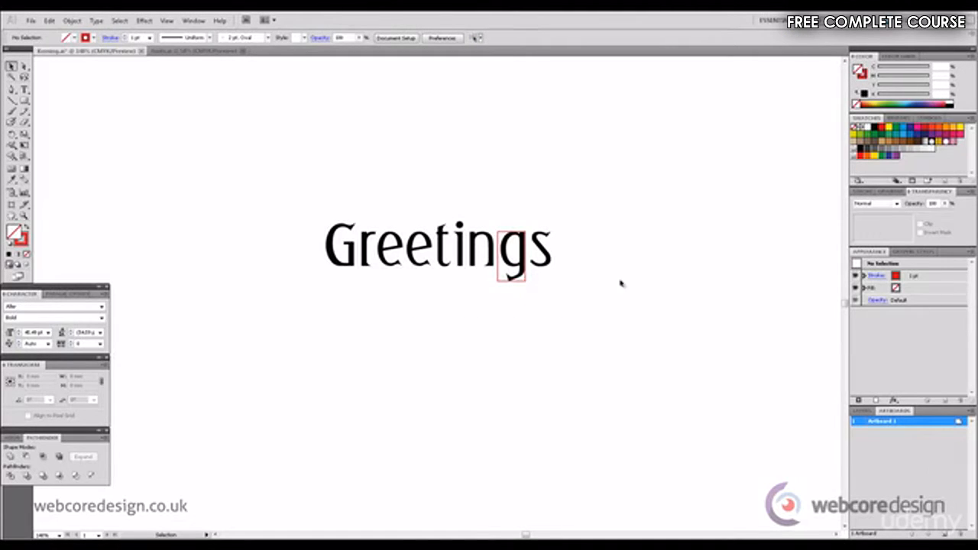
- Move the red rectangle off the letter g into the empty space beside the word and delete it
{"action": "mouse_move", "coordinate": [329, 547]}
{"action": "left_click", "coordinate": [502, 278]}
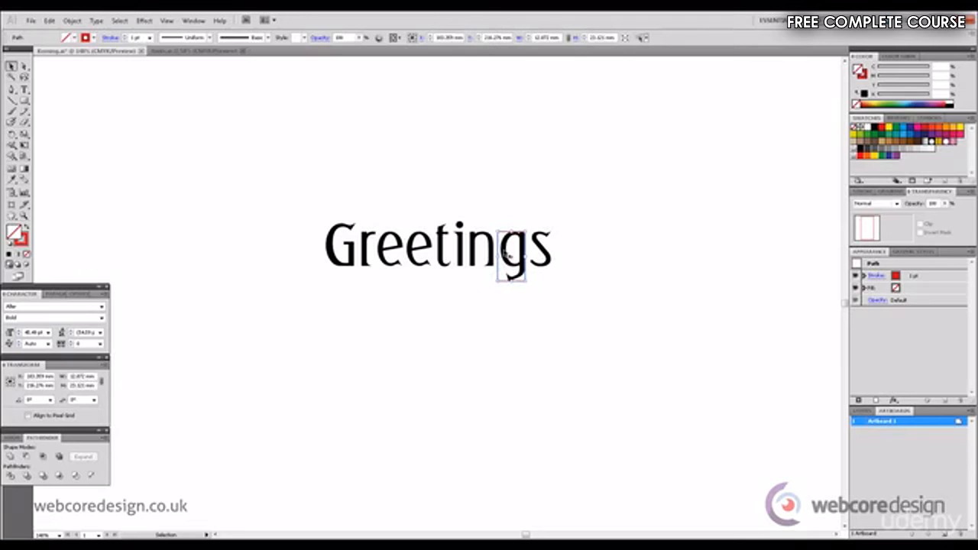
{"action": "left_click", "coordinate": [577, 187]}
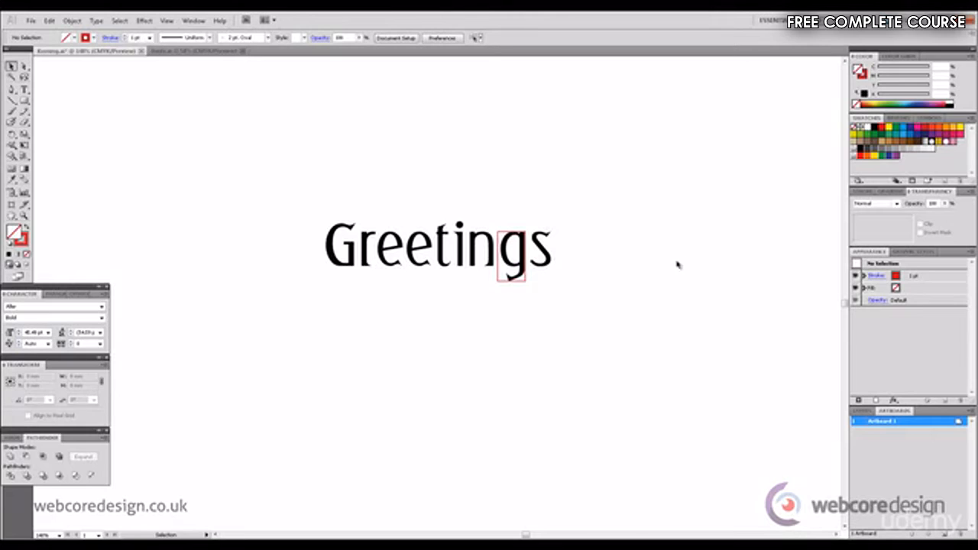
{"action": "left_click_drag", "start_coordinate": [525, 283], "coordinate": [655, 182]}
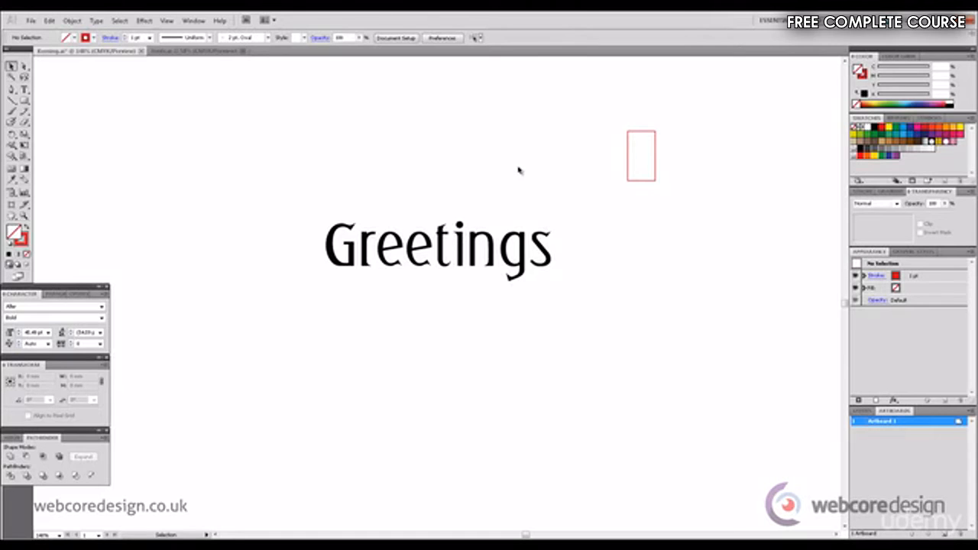
{"action": "left_click_drag", "start_coordinate": [518, 170], "coordinate": [799, 220]}
{"action": "key", "text": "Delete"}
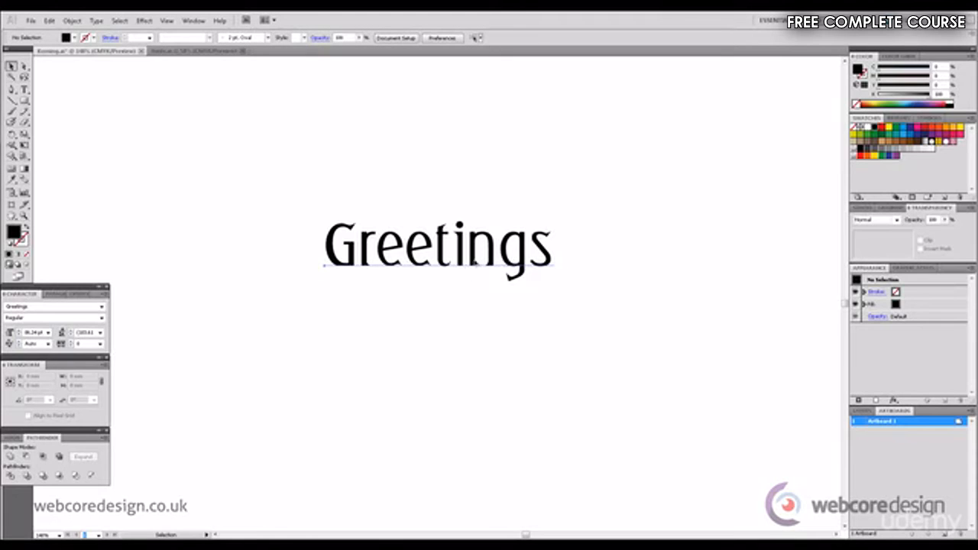
- Set the tracking of the Greetings text to -30
{"action": "left_click", "coordinate": [476, 263]}
{"action": "left_click", "coordinate": [371, 385]}
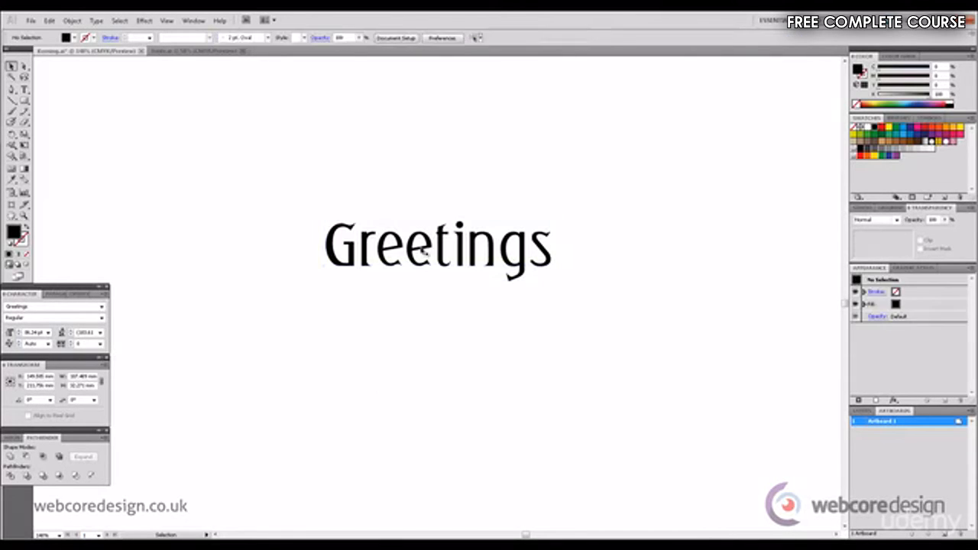
{"action": "left_click", "coordinate": [423, 252]}
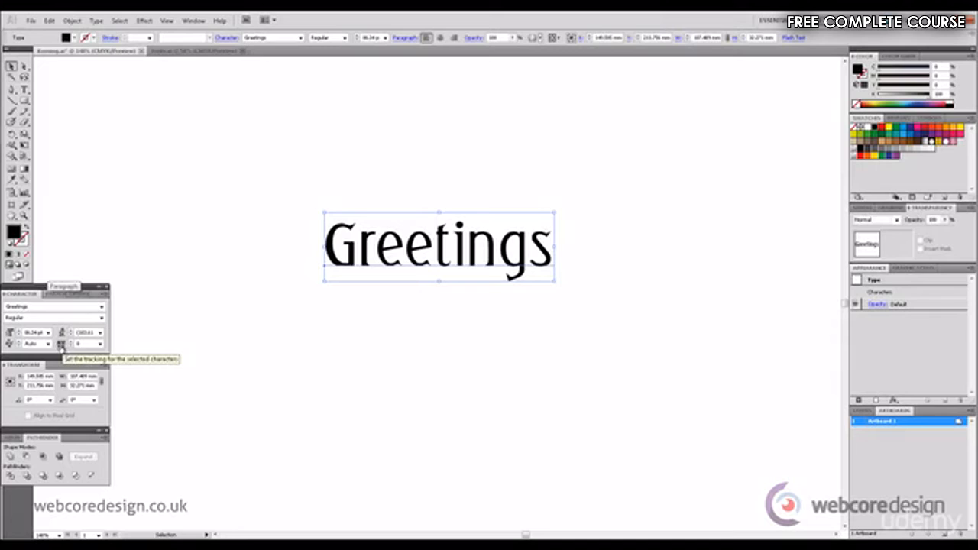
{"action": "double_click", "coordinate": [91, 344]}
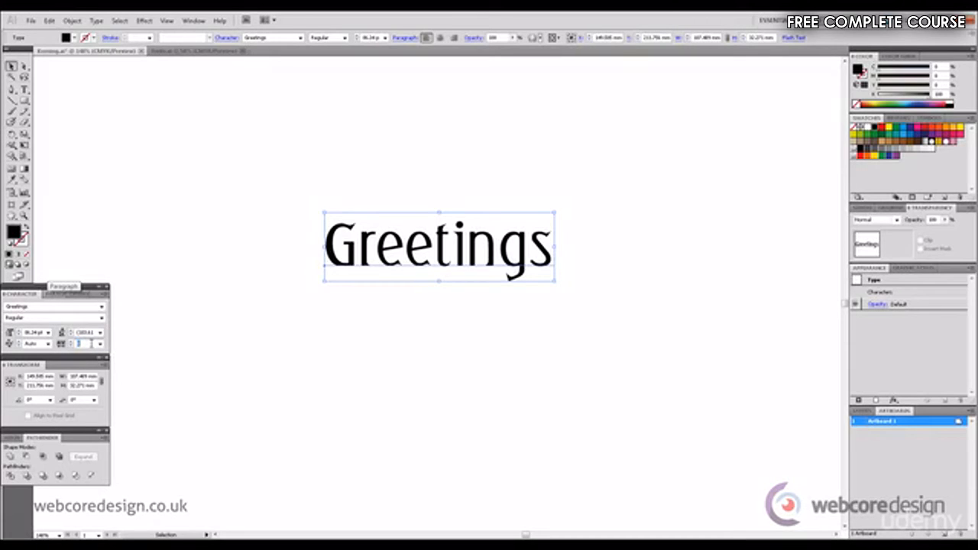
{"action": "type", "text": "4"}
{"action": "type", "text": "4"}
{"action": "key", "text": "Return"}
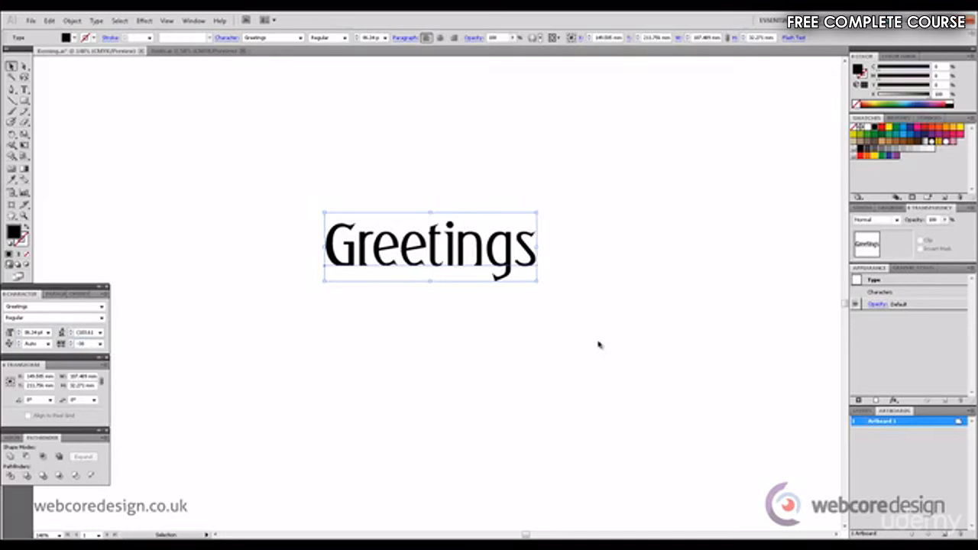
{"action": "left_click", "coordinate": [700, 251]}
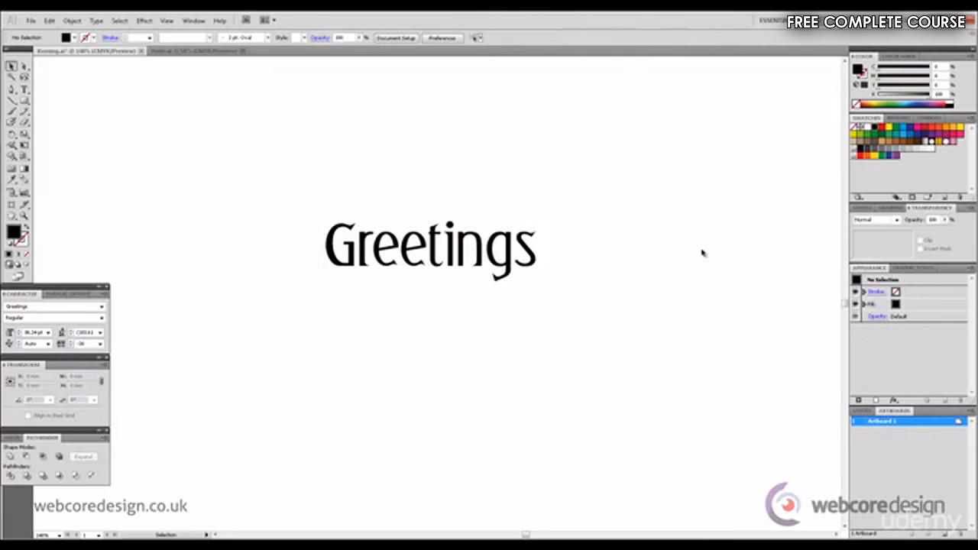
- Convert the Greetings text to outlines and deselect it
{"action": "left_click", "coordinate": [507, 258]}
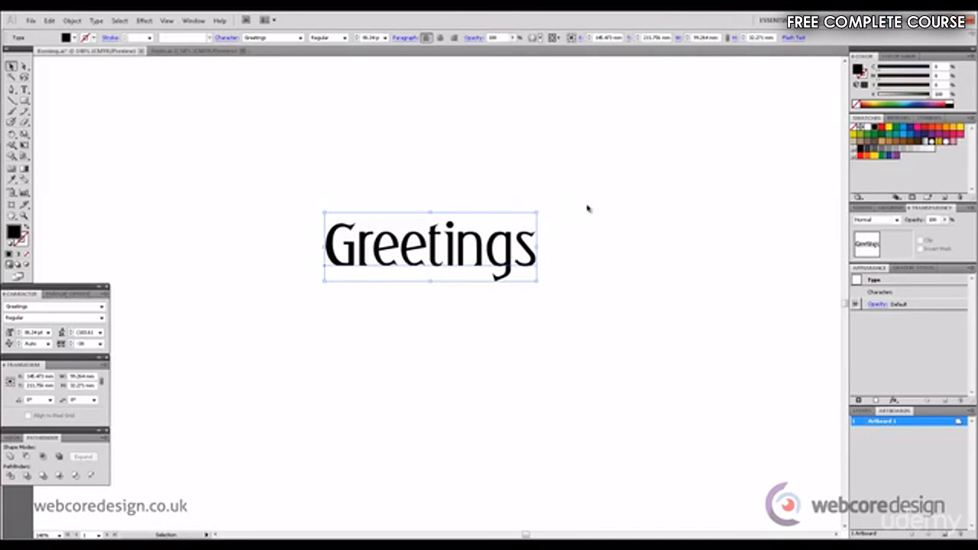
{"action": "left_click", "coordinate": [96, 22]}
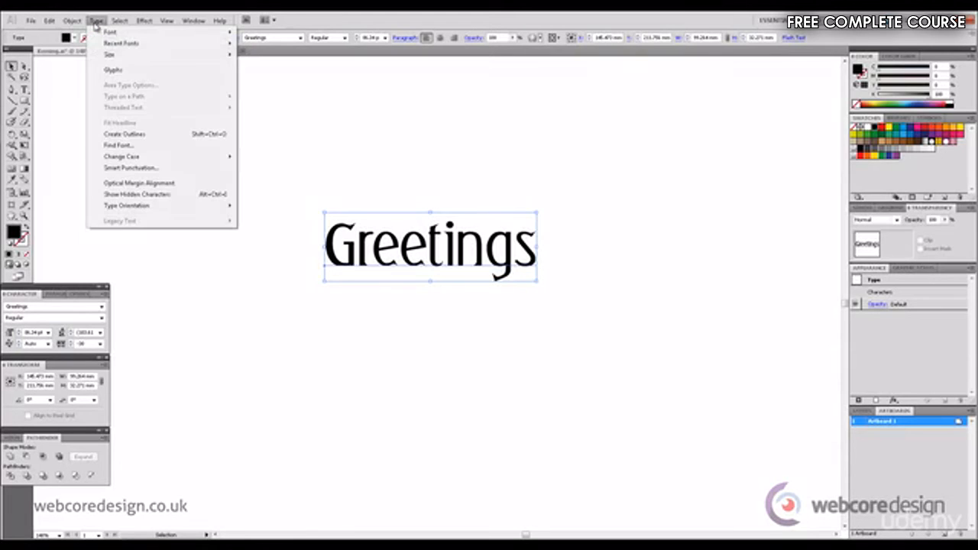
{"action": "left_click", "coordinate": [163, 135]}
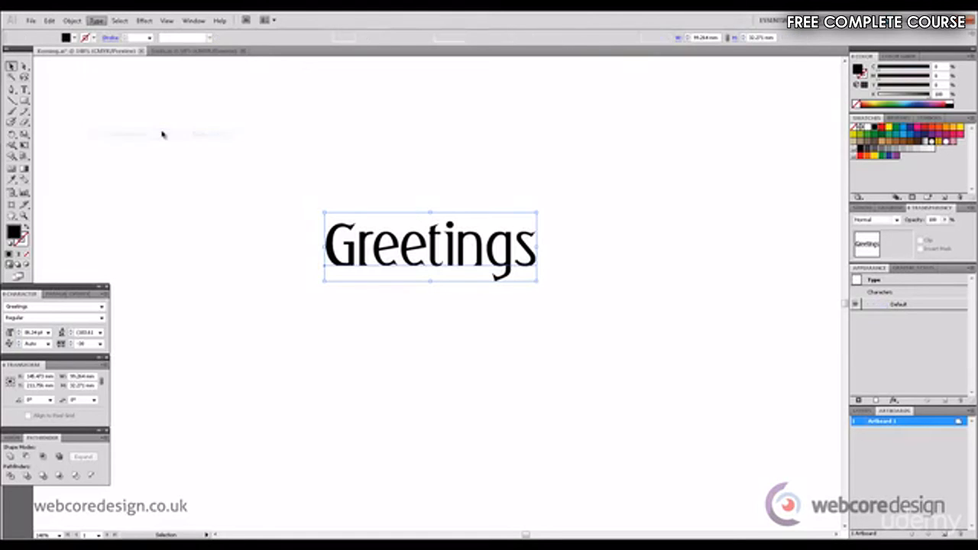
{"action": "left_click", "coordinate": [657, 185]}
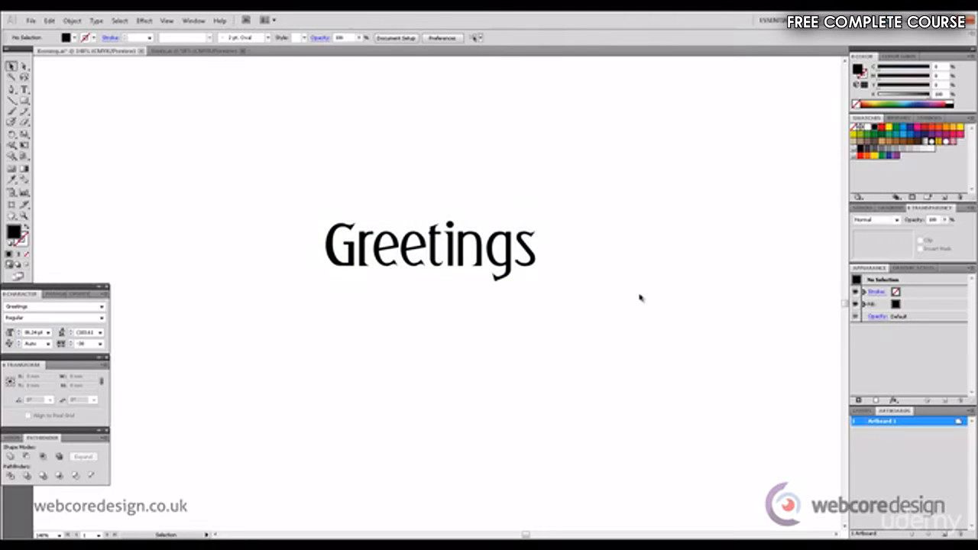
- Ungroup the outlined Greetings word into separate letter shapes and deselect them
{"action": "left_click_drag", "start_coordinate": [640, 292], "coordinate": [365, 209]}
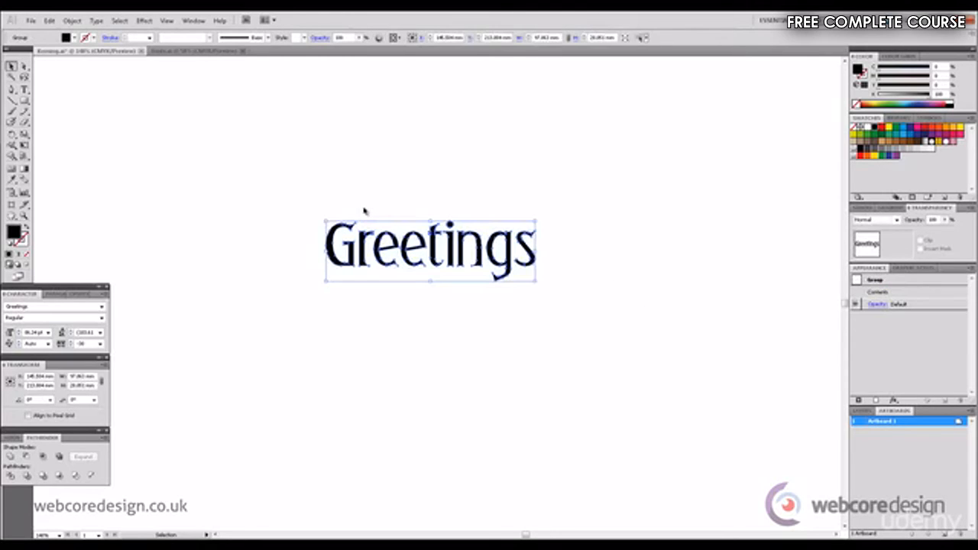
{"action": "left_click", "coordinate": [72, 21]}
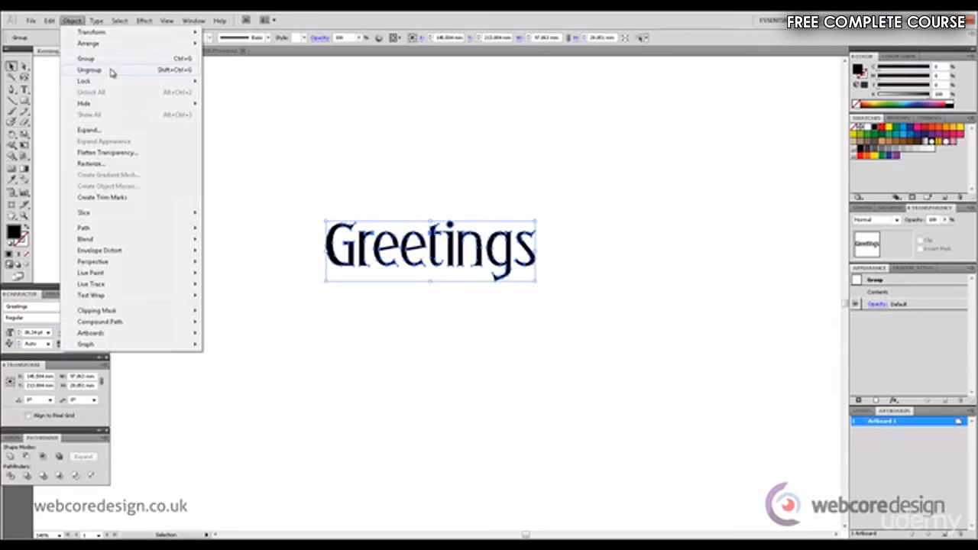
{"action": "left_click", "coordinate": [112, 72]}
{"action": "left_click", "coordinate": [649, 299]}
{"action": "left_click_drag", "start_coordinate": [646, 298], "coordinate": [369, 203]}
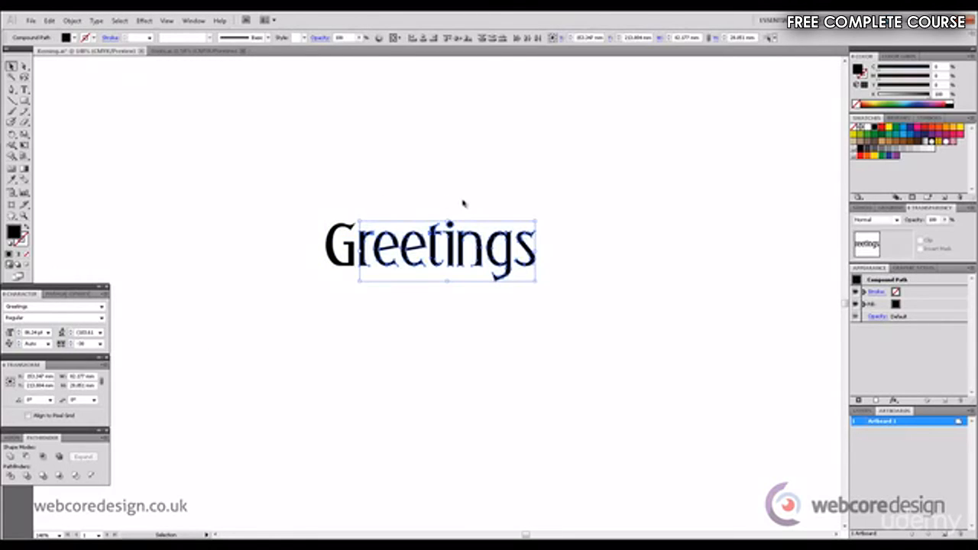
{"action": "left_click", "coordinate": [576, 285]}
{"action": "left_click_drag", "start_coordinate": [583, 292], "coordinate": [503, 227]}
{"action": "left_click", "coordinate": [577, 312]}
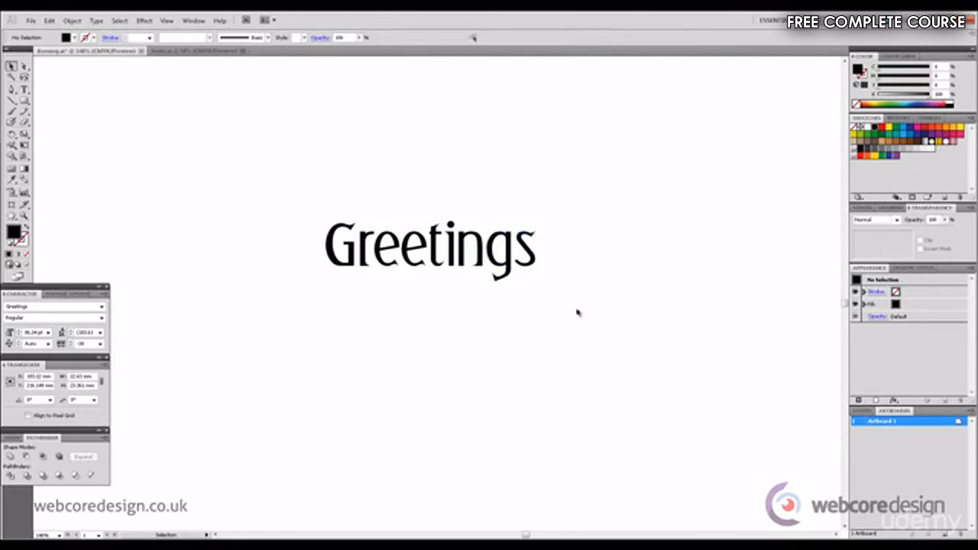
{"action": "left_click_drag", "start_coordinate": [578, 310], "coordinate": [502, 236]}
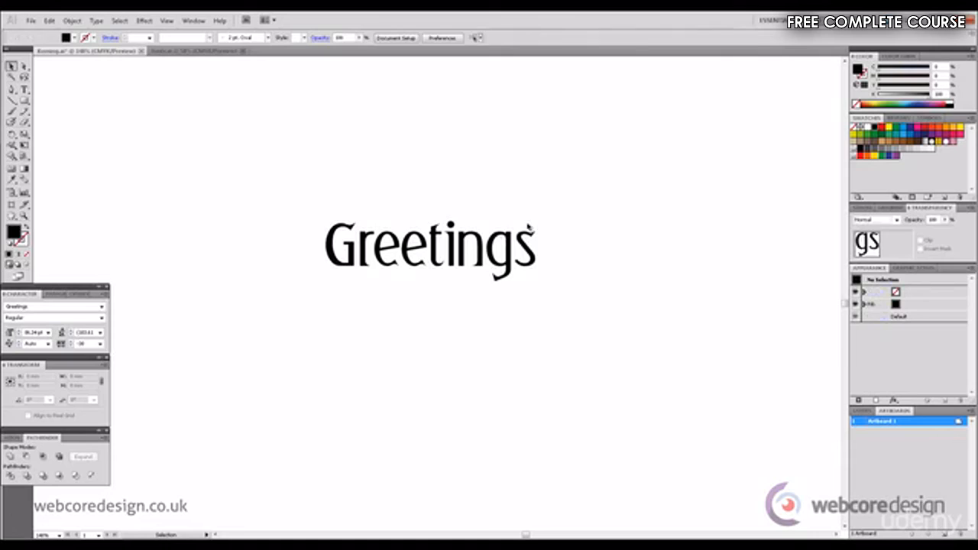
{"action": "left_click", "coordinate": [563, 287]}
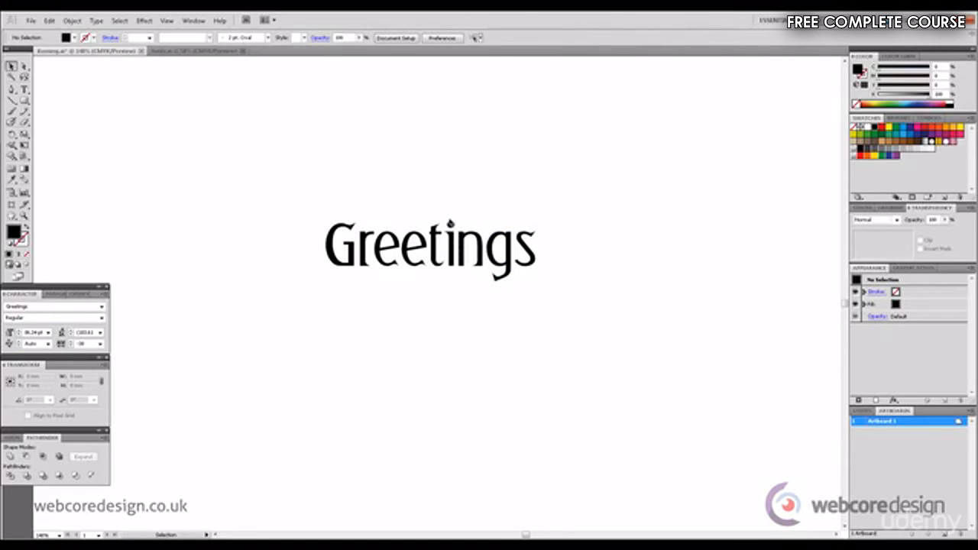
- Nudge the letter G slightly toward the r to tighten the kerning at the start of the word
{"action": "left_click_drag", "start_coordinate": [301, 212], "coordinate": [358, 266]}
{"action": "left_click", "coordinate": [290, 194]}
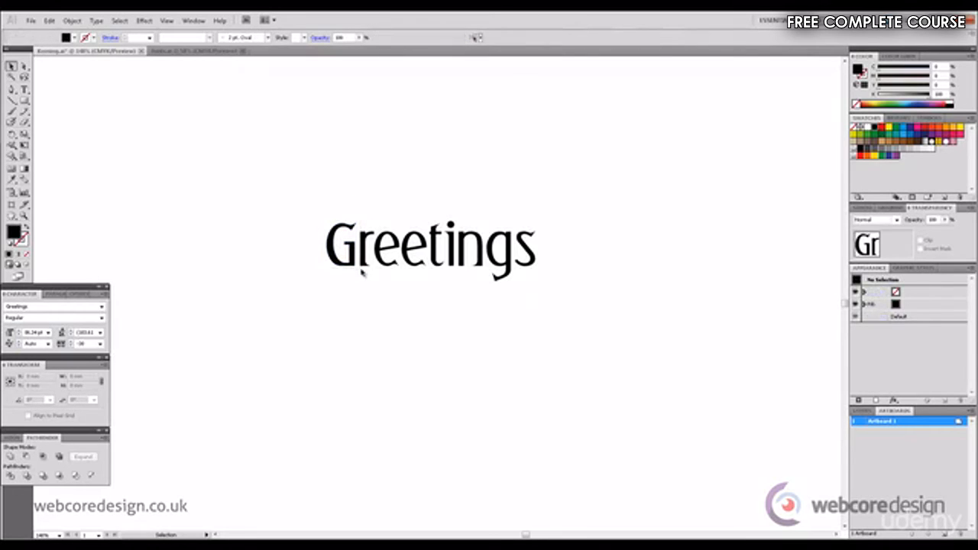
{"action": "left_click", "coordinate": [405, 189]}
{"action": "left_click_drag", "start_coordinate": [303, 207], "coordinate": [398, 264]}
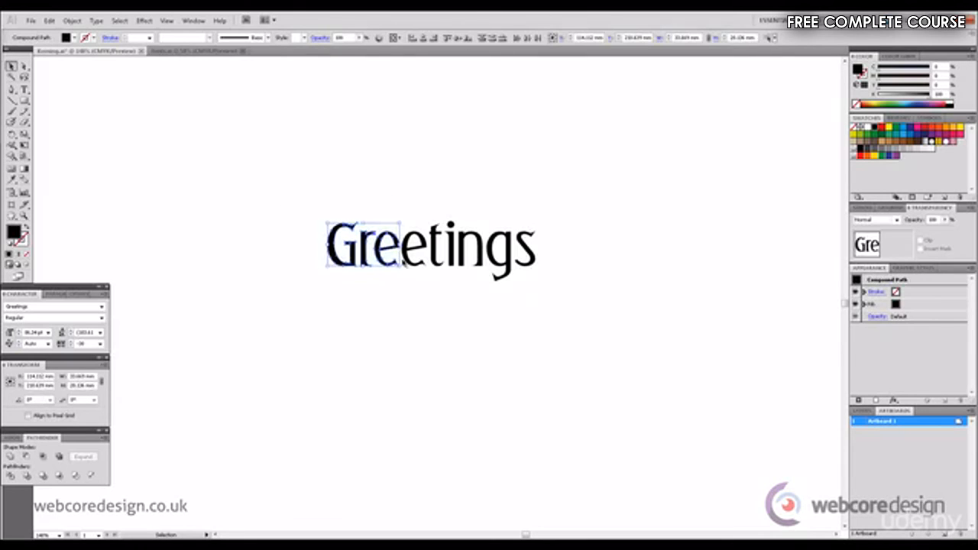
{"action": "left_click", "coordinate": [424, 195]}
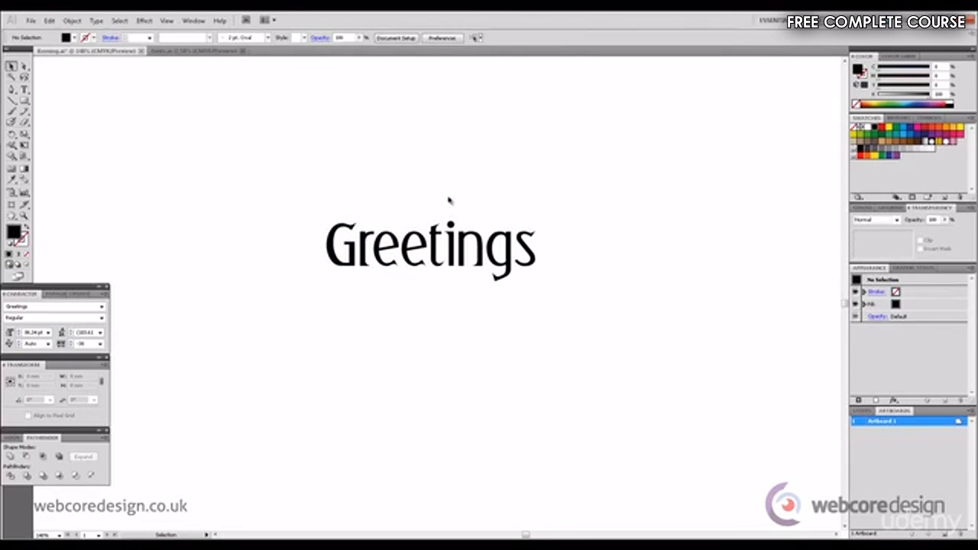
- Nudge the final letter s slightly toward the g to tighten the kerning at the end of the word
{"action": "left_click_drag", "start_coordinate": [587, 287], "coordinate": [499, 225]}
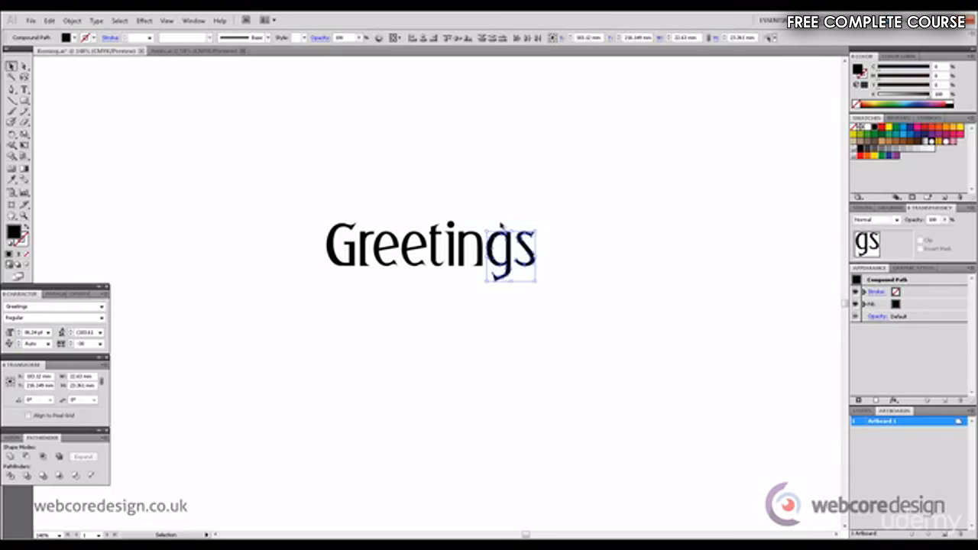
{"action": "left_click", "coordinate": [577, 274]}
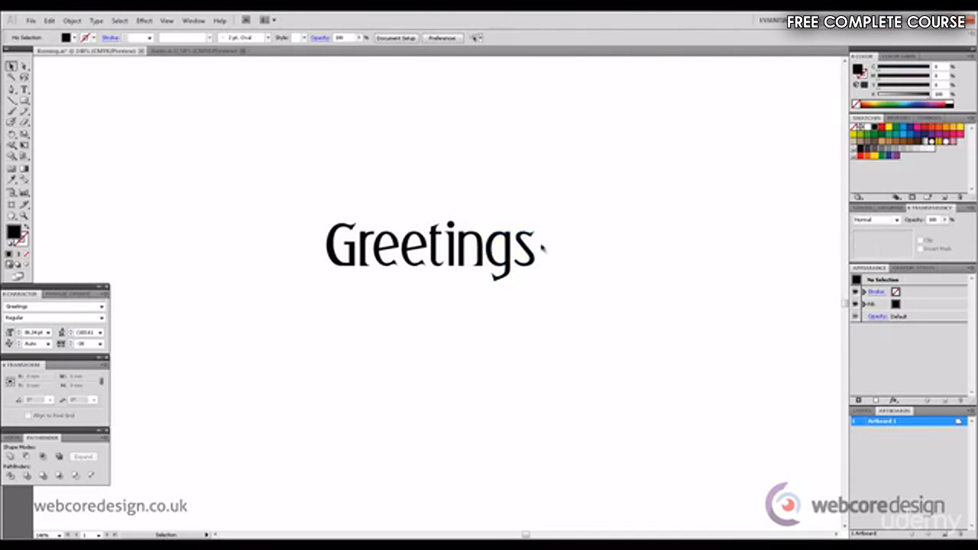
{"action": "left_click_drag", "start_coordinate": [542, 248], "coordinate": [537, 207]}
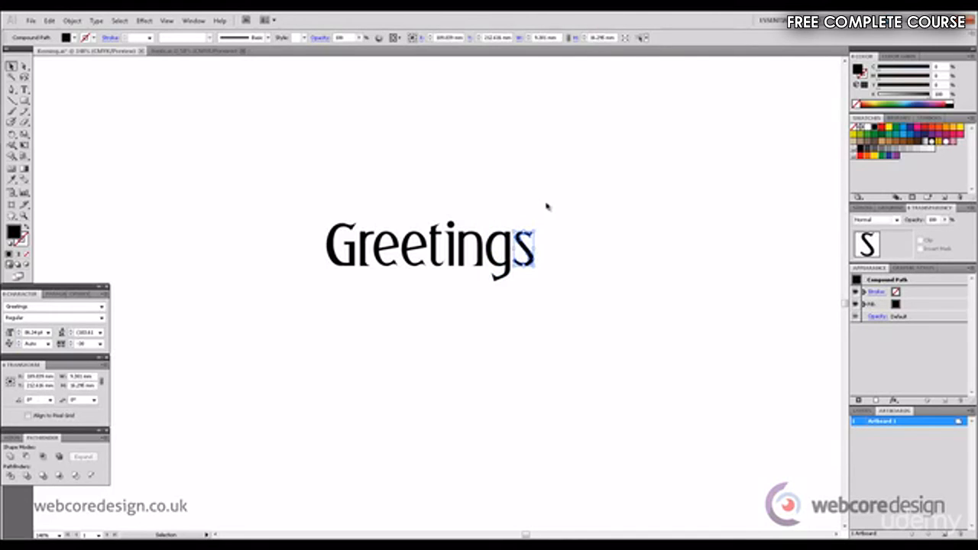
{"action": "left_click", "coordinate": [571, 214]}
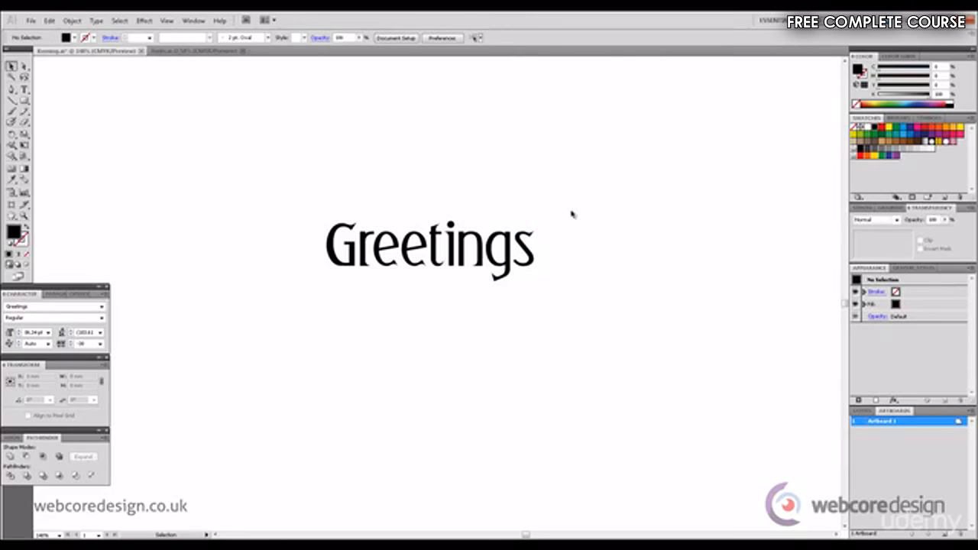